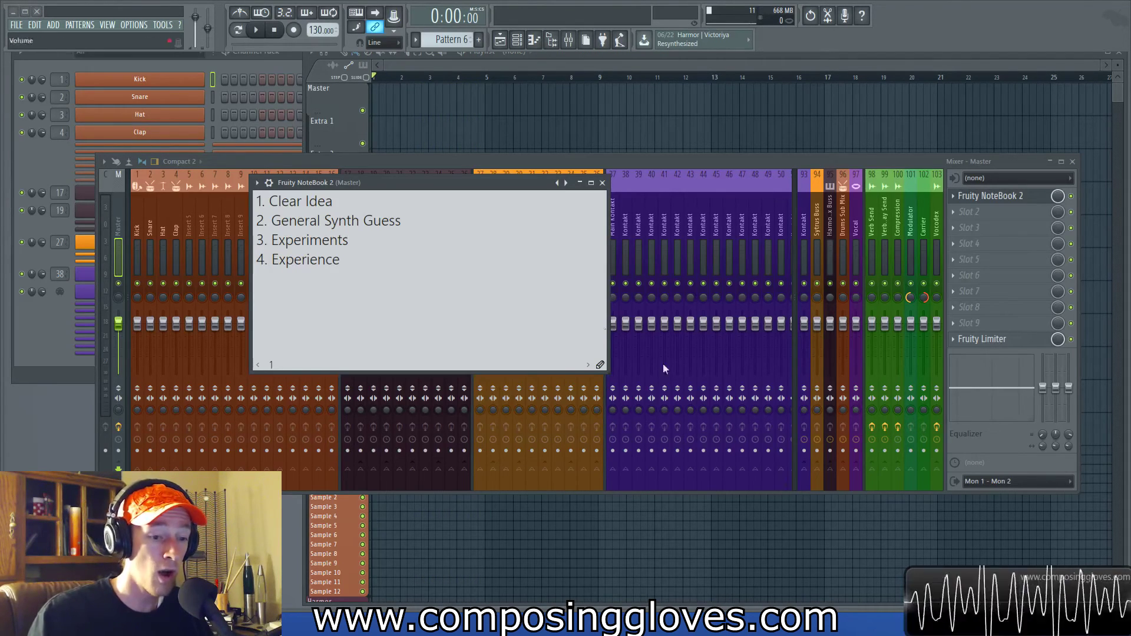
- Drag the Fruity NoteBook 2 synth-steps window slightly up and to the right
drag(477, 189, 497, 159)
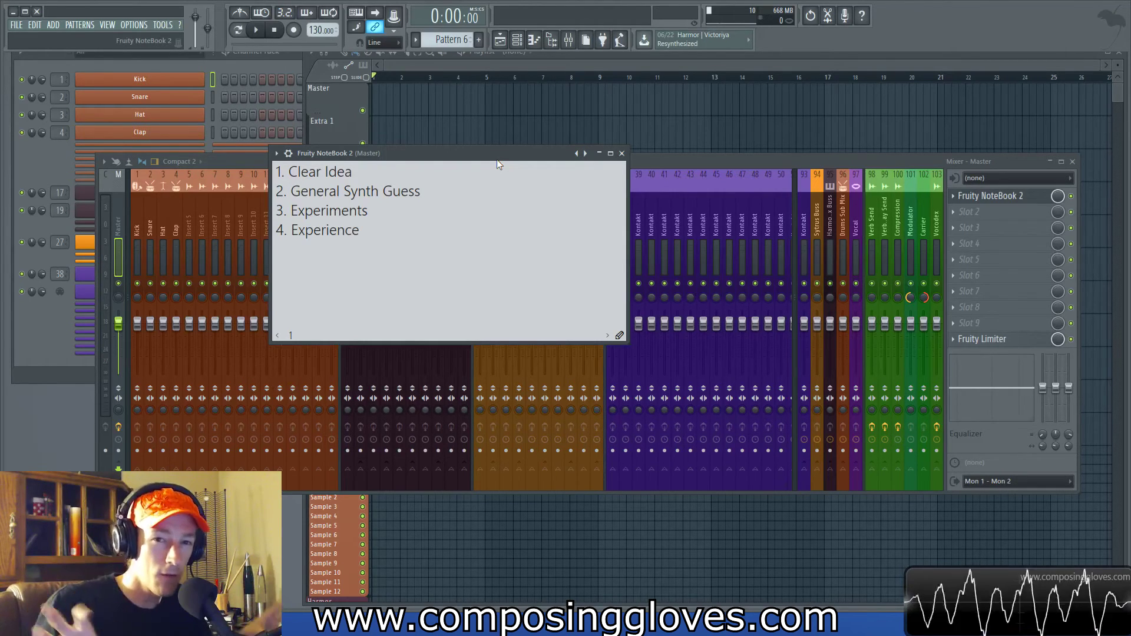
drag(356, 171, 281, 171)
click(362, 173)
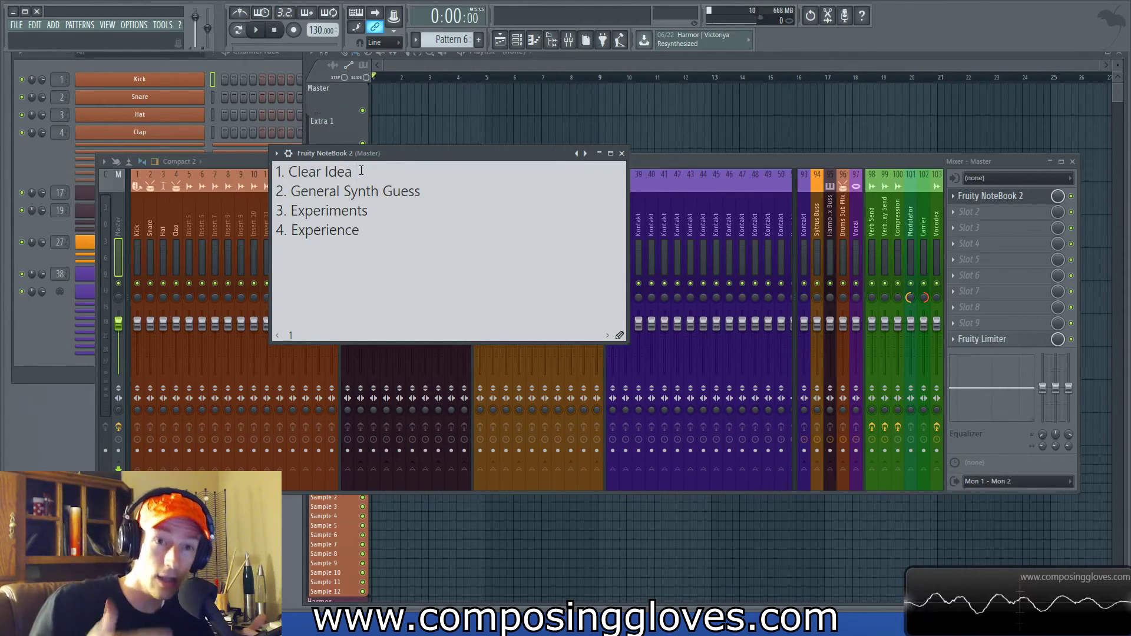
drag(421, 192, 291, 191)
click(421, 191)
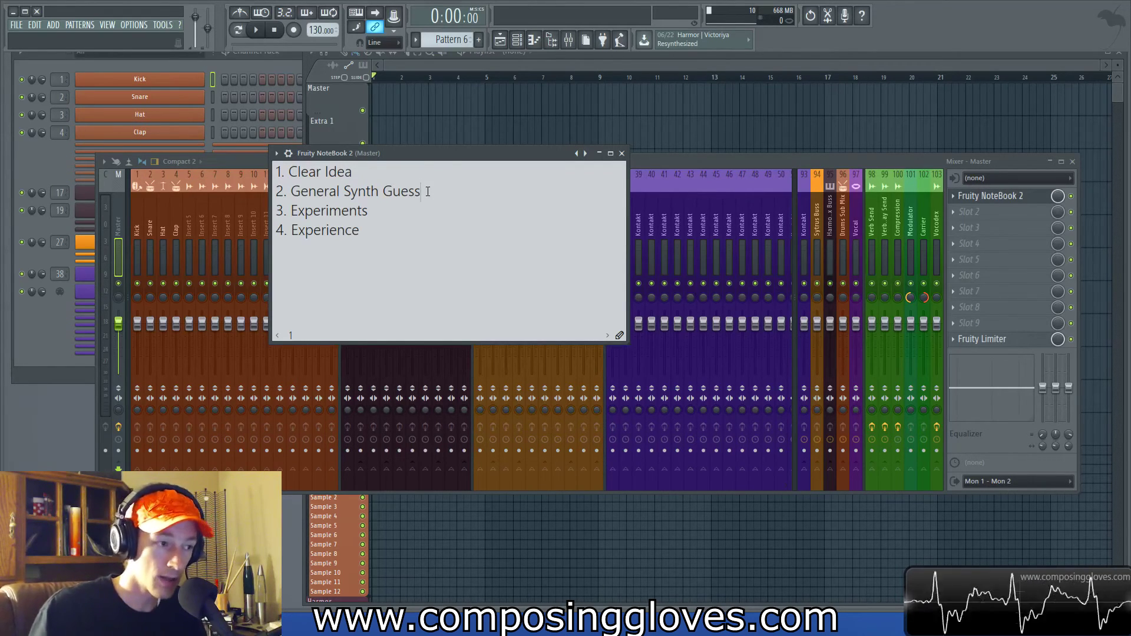
drag(391, 210, 231, 213)
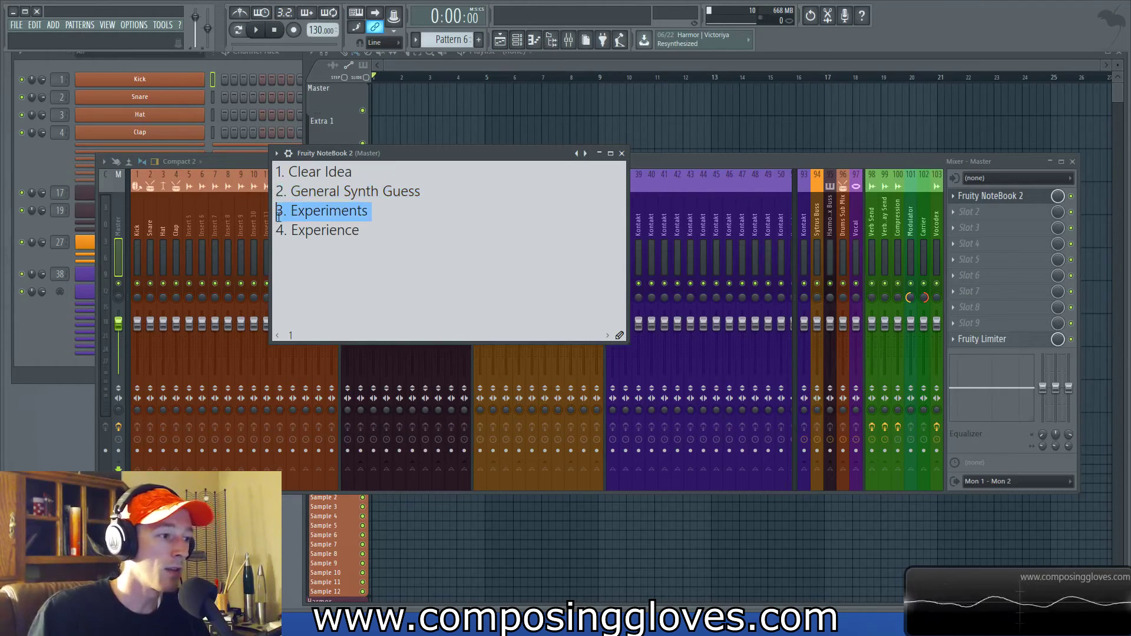
double_click(330, 210)
click(370, 210)
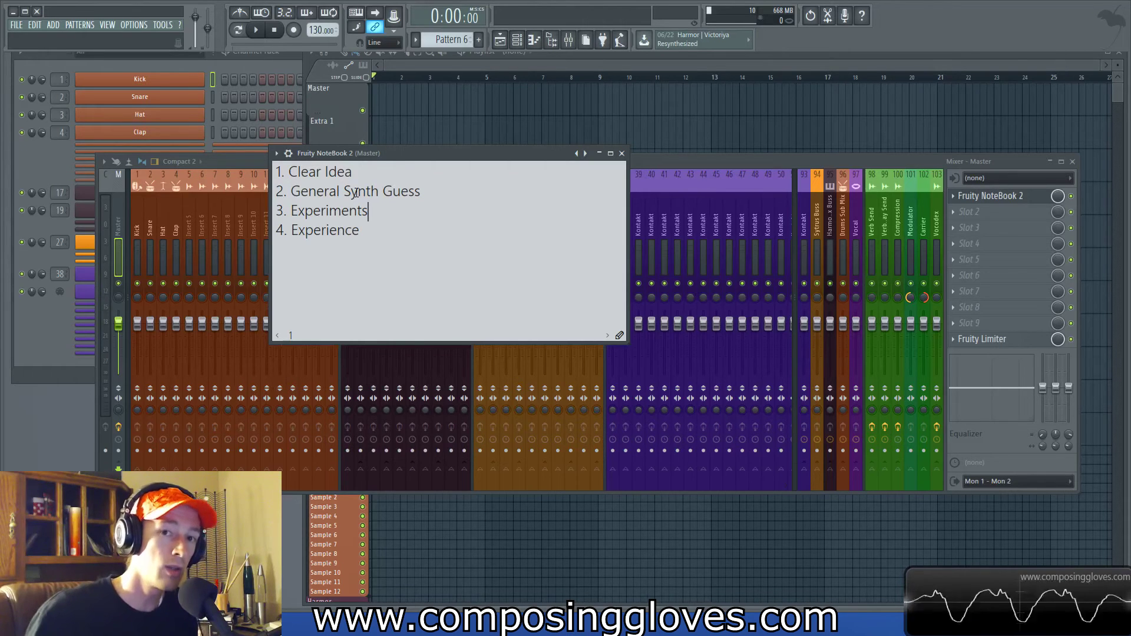
click(376, 231)
drag(377, 230, 286, 231)
click(392, 232)
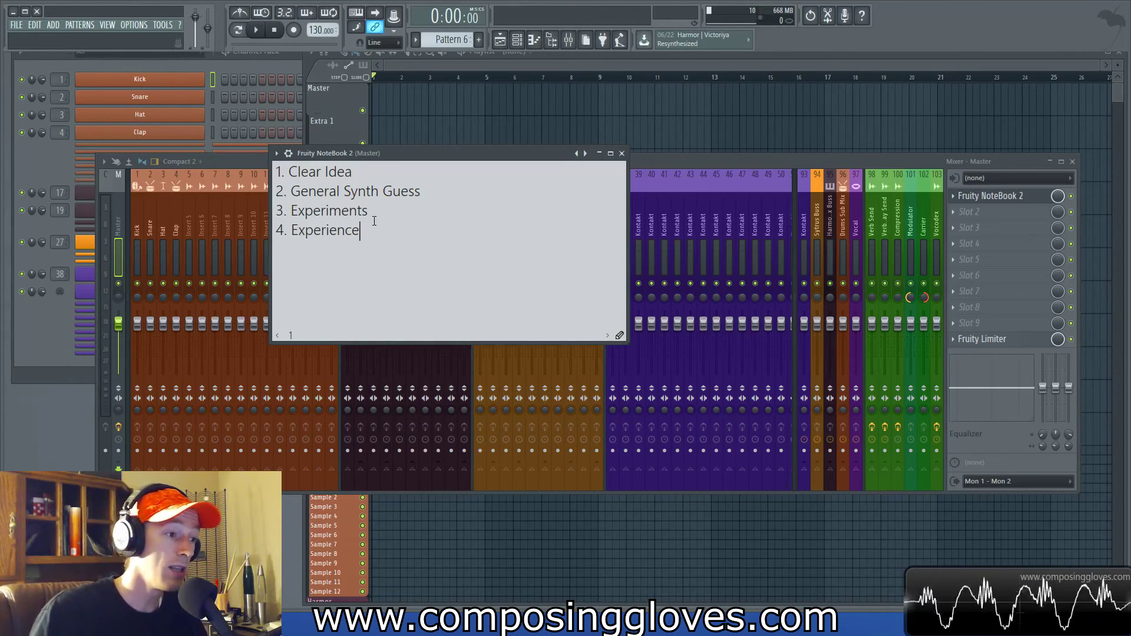
drag(293, 191, 424, 190)
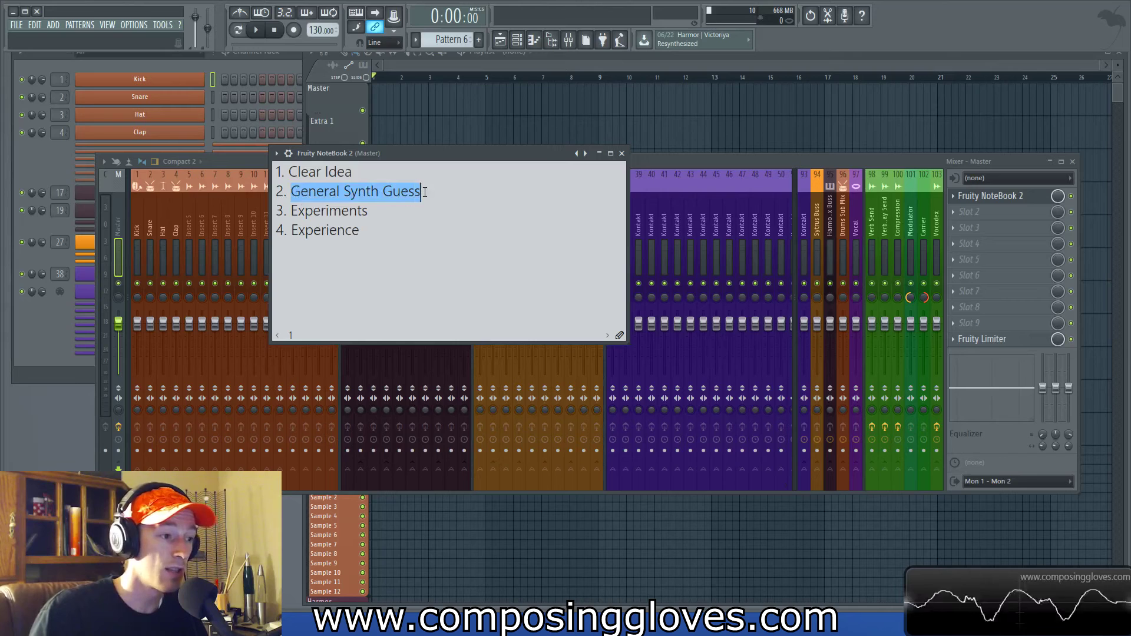
click(390, 228)
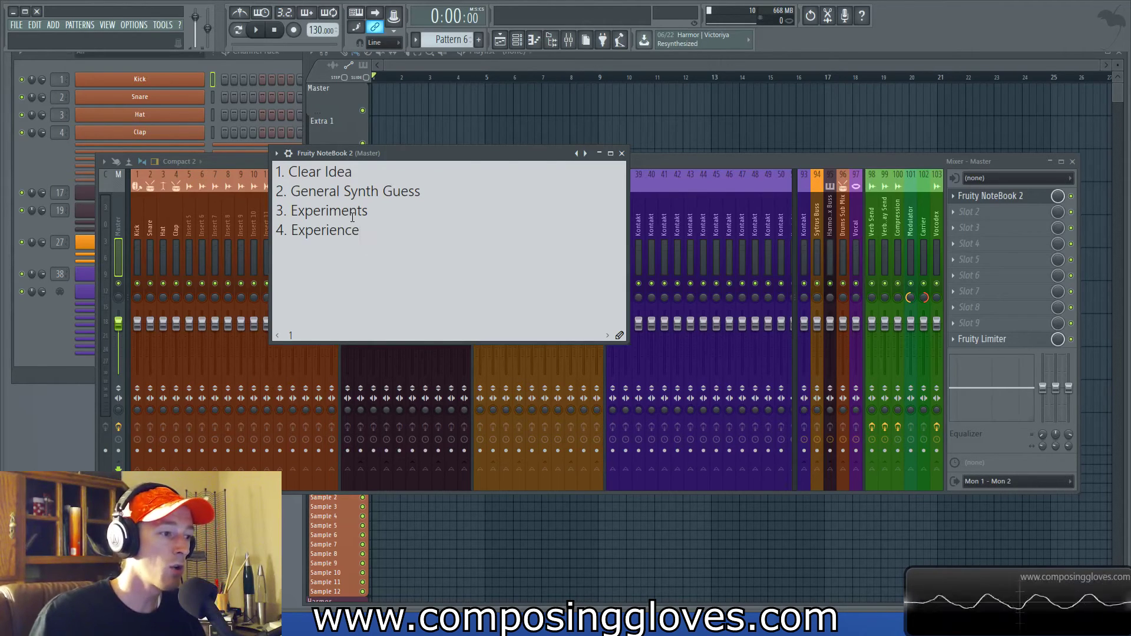
drag(355, 171, 286, 171)
click(379, 175)
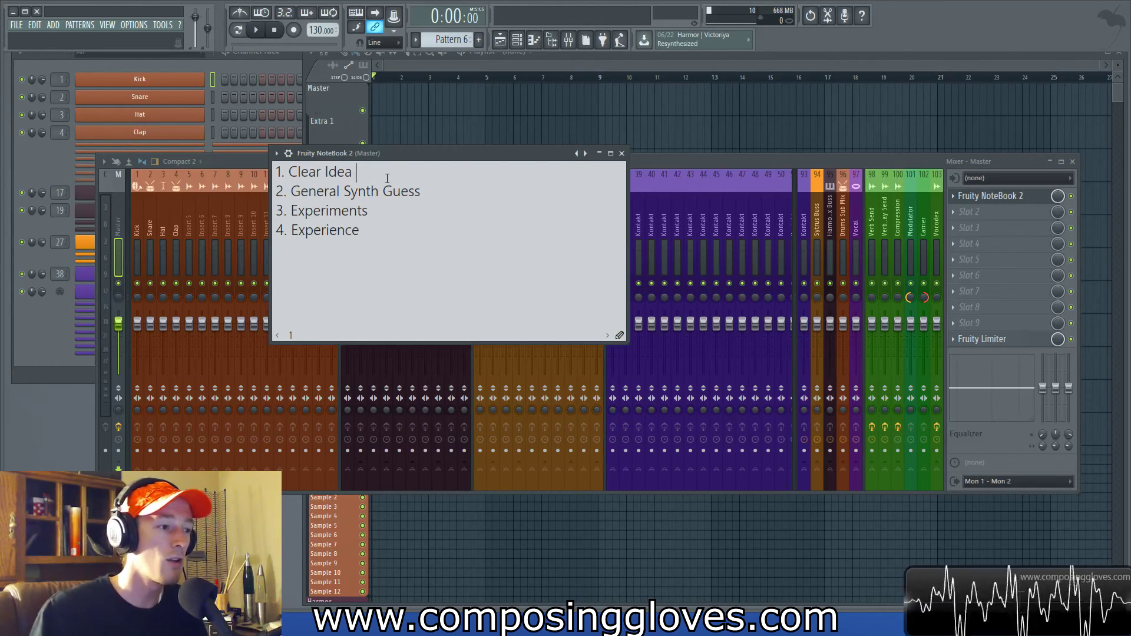
- Highlight the General Synth Guess step, deselect it, and move the NoteBook higher and further right
mouse_move(428, 192)
mouse_down()
mouse_move(274, 194)
mouse_move(427, 192)
mouse_up()
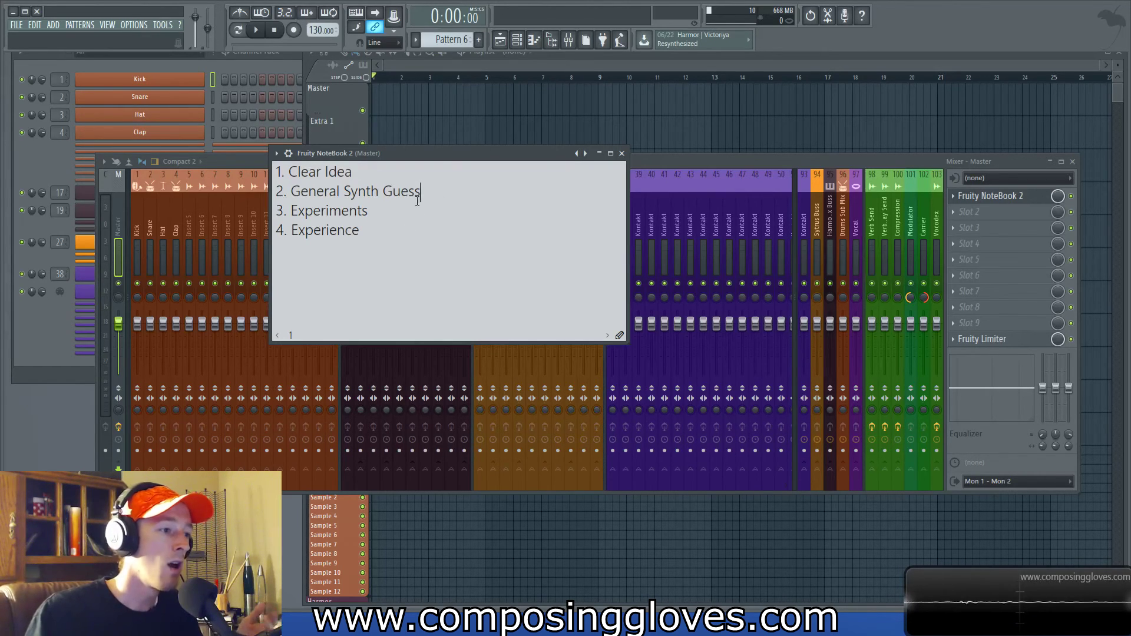
drag(420, 194, 290, 194)
click(451, 195)
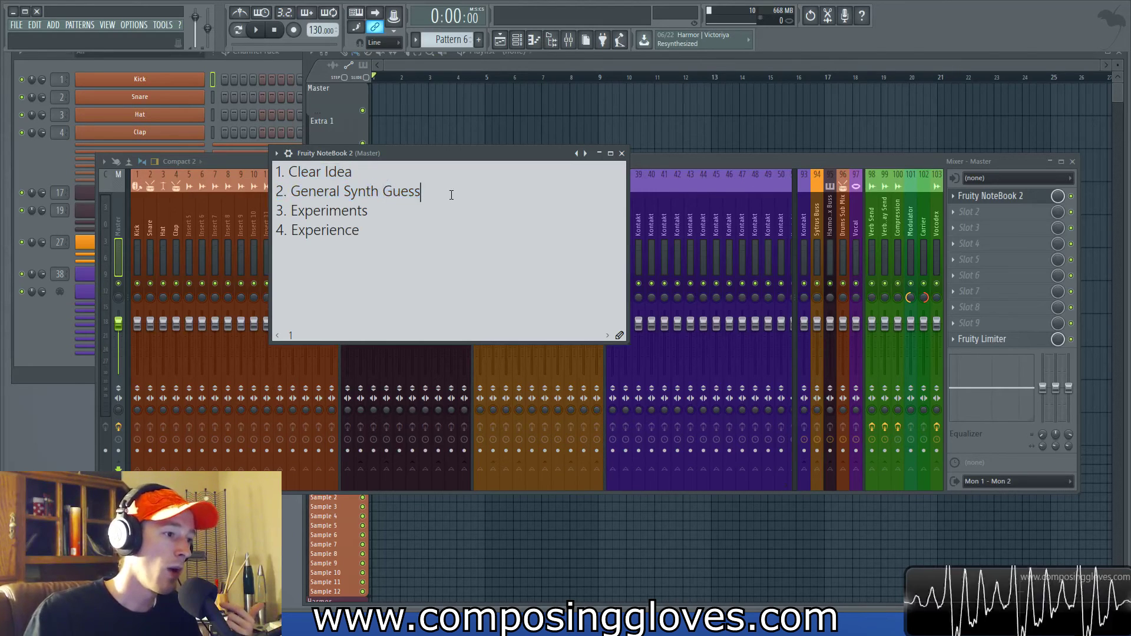
drag(453, 156, 489, 132)
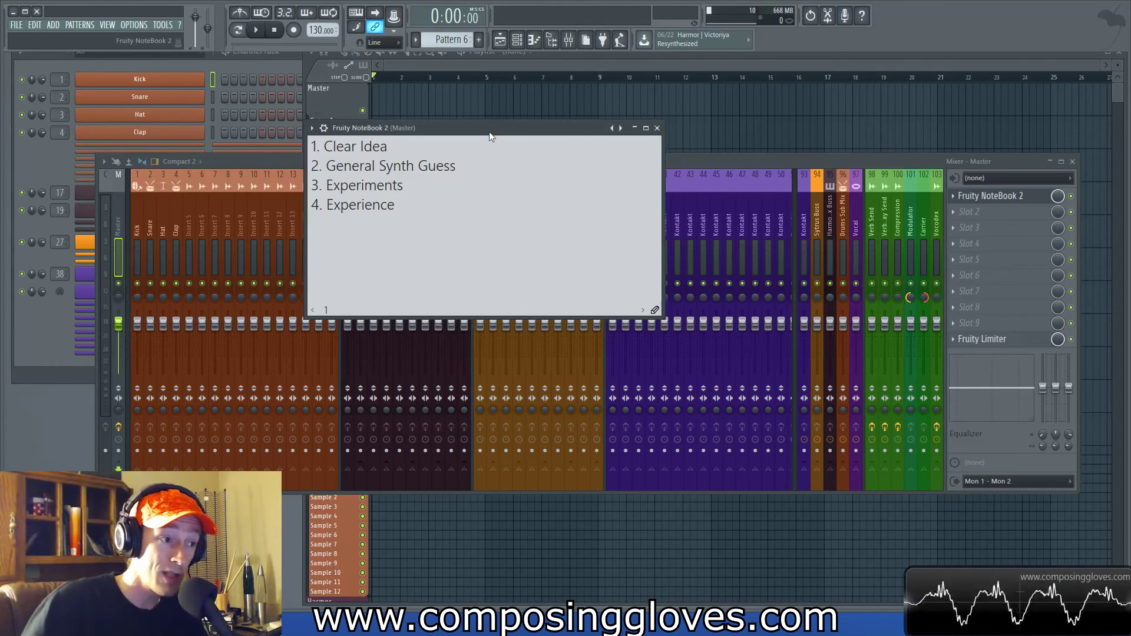
- Highlight General Synth Guess in the NoteBook, then open Harmor from the Channel Rack
mouse_move(463, 166)
mouse_down()
mouse_move(326, 166)
mouse_move(457, 165)
mouse_up()
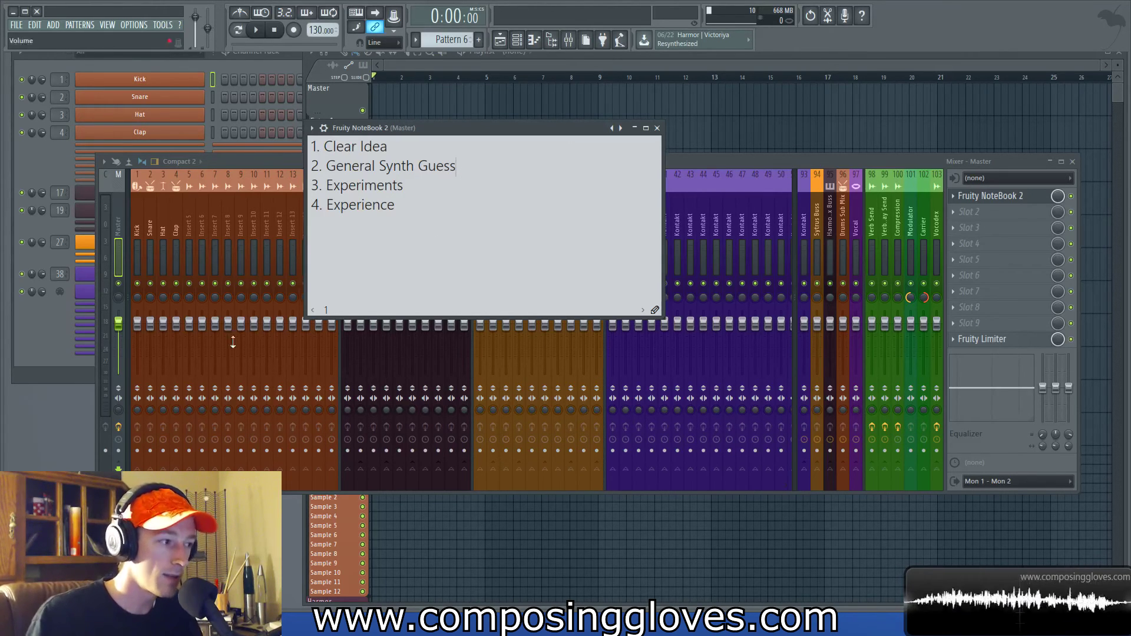
click(51, 337)
- Set Harmor's Filter 1 to Crude band pass, volume to 25%, and lower the unison pitch
click(150, 195)
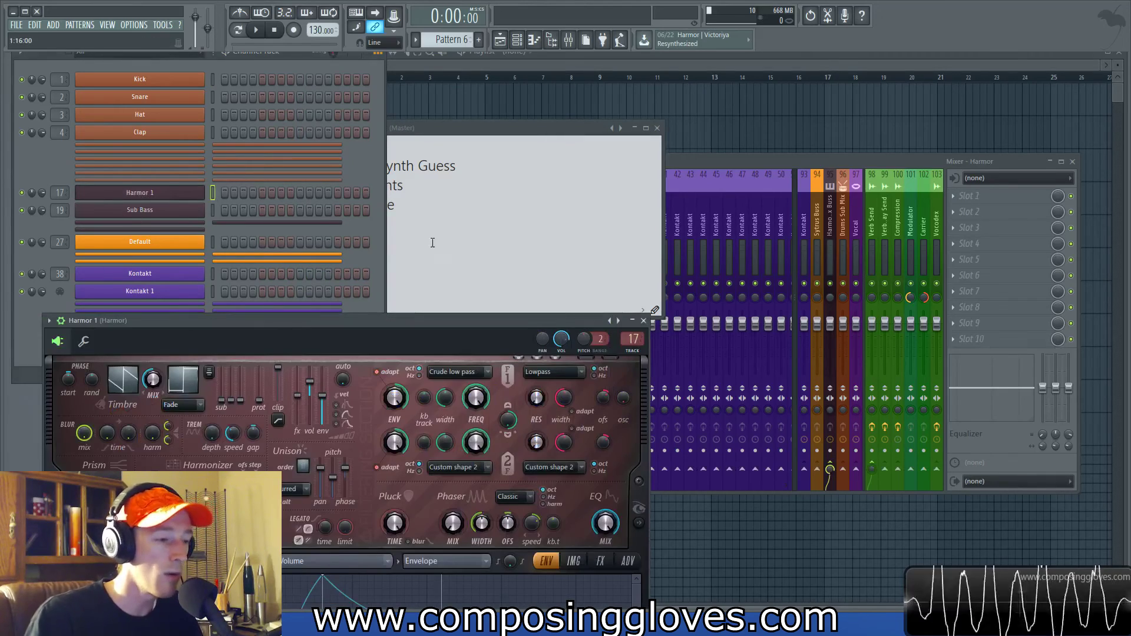
drag(426, 321, 675, 112)
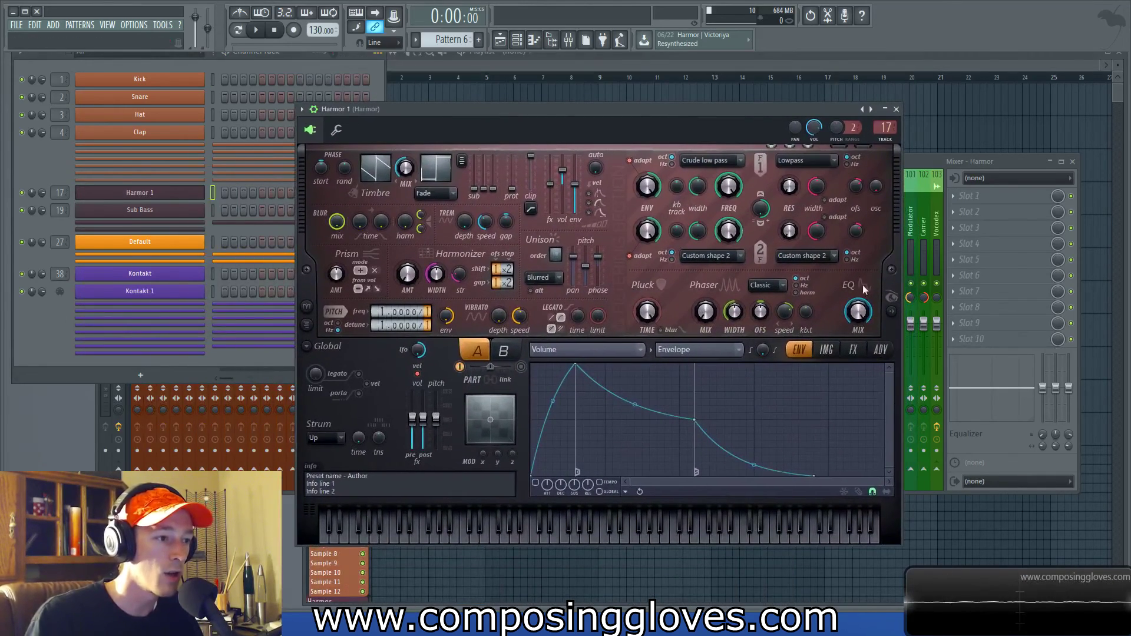
click(726, 165)
click(733, 237)
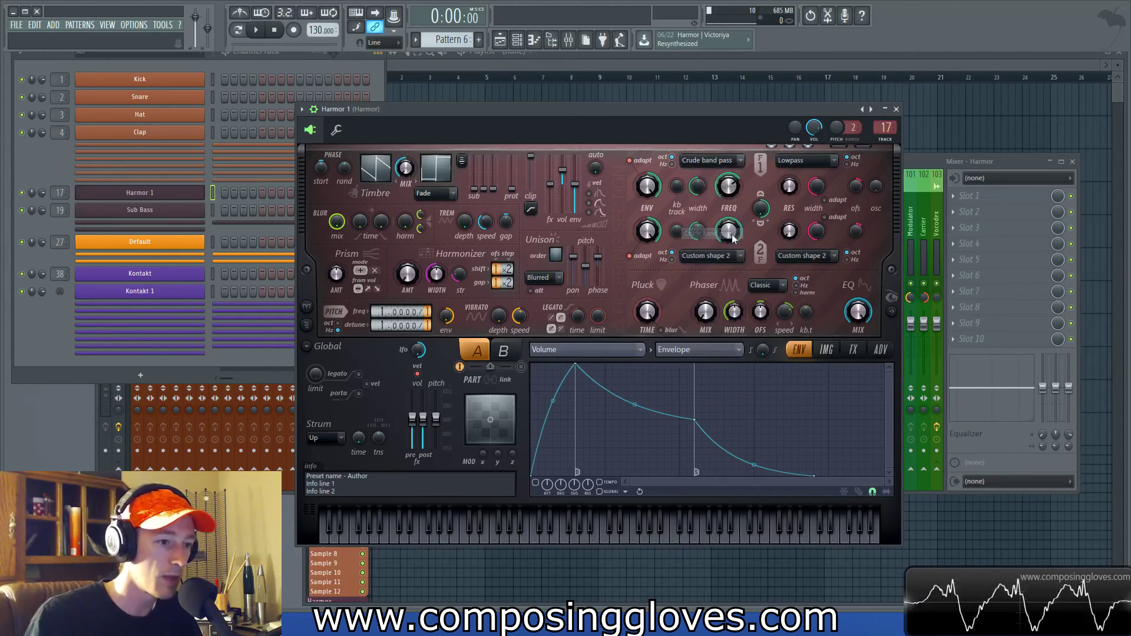
click(727, 164)
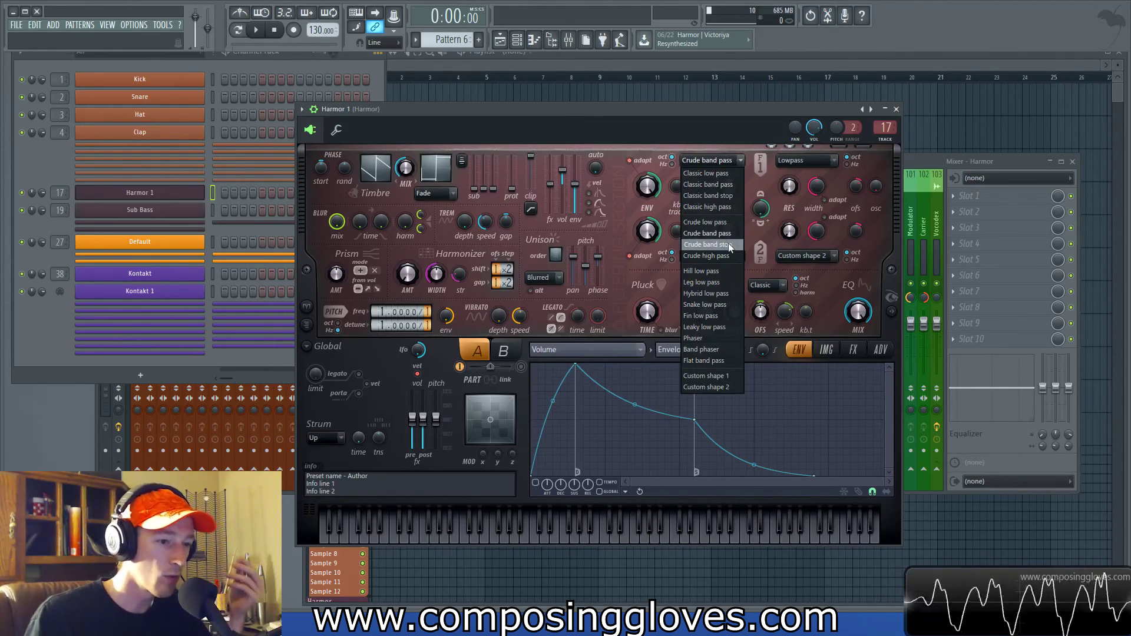
click(706, 234)
drag(814, 127, 813, 154)
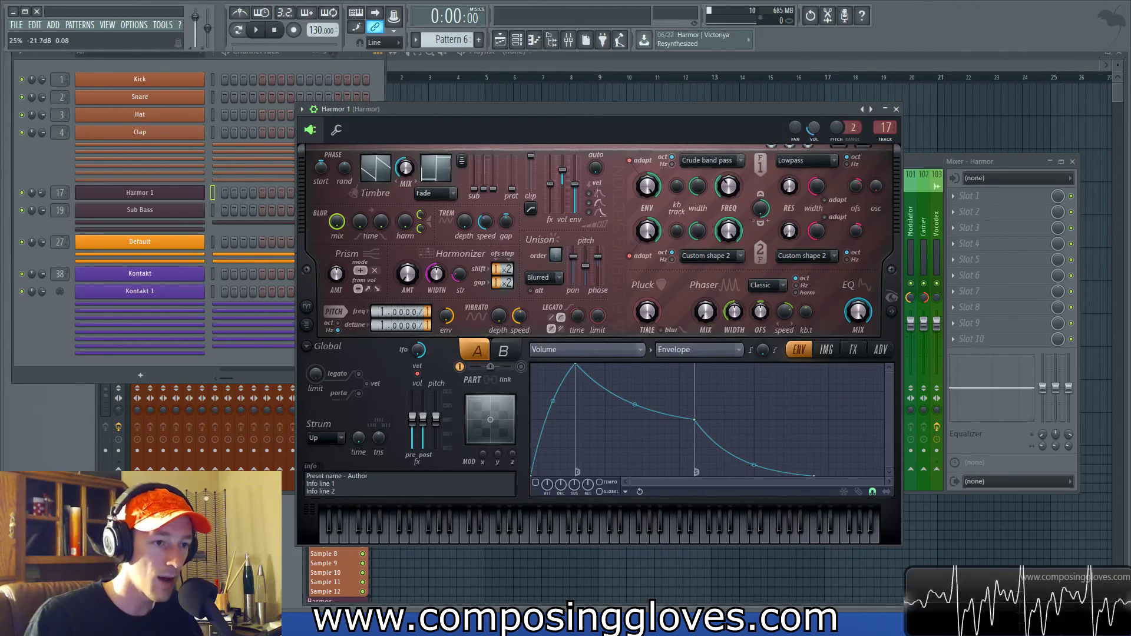
drag(584, 265, 585, 280)
- Turn on Reverb in Harmor's FX settings
click(880, 349)
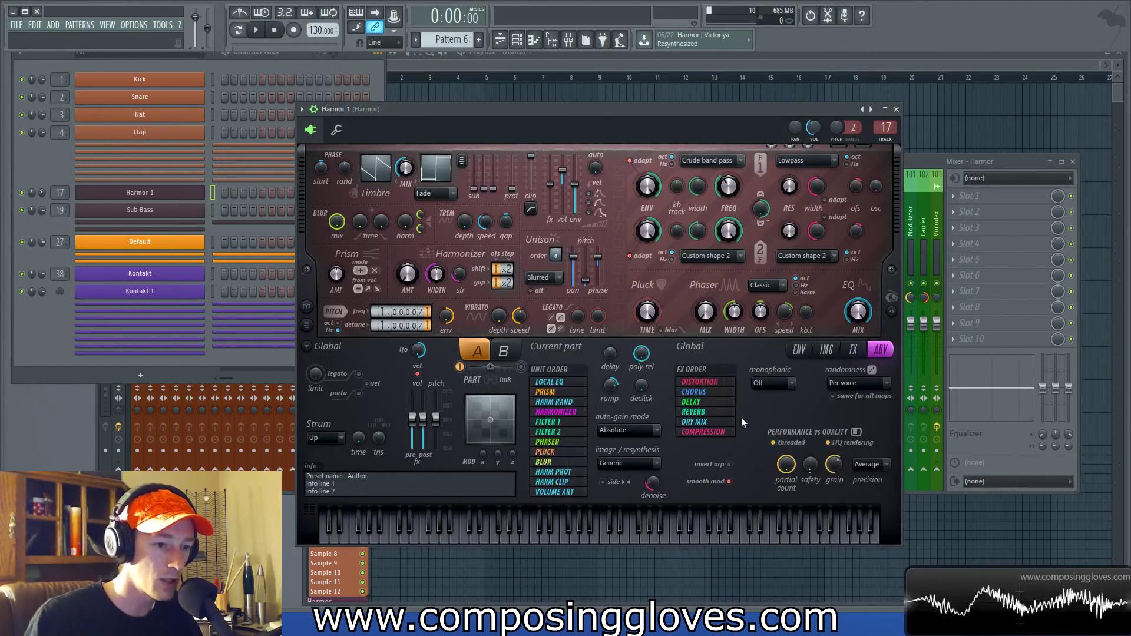
click(826, 349)
click(853, 349)
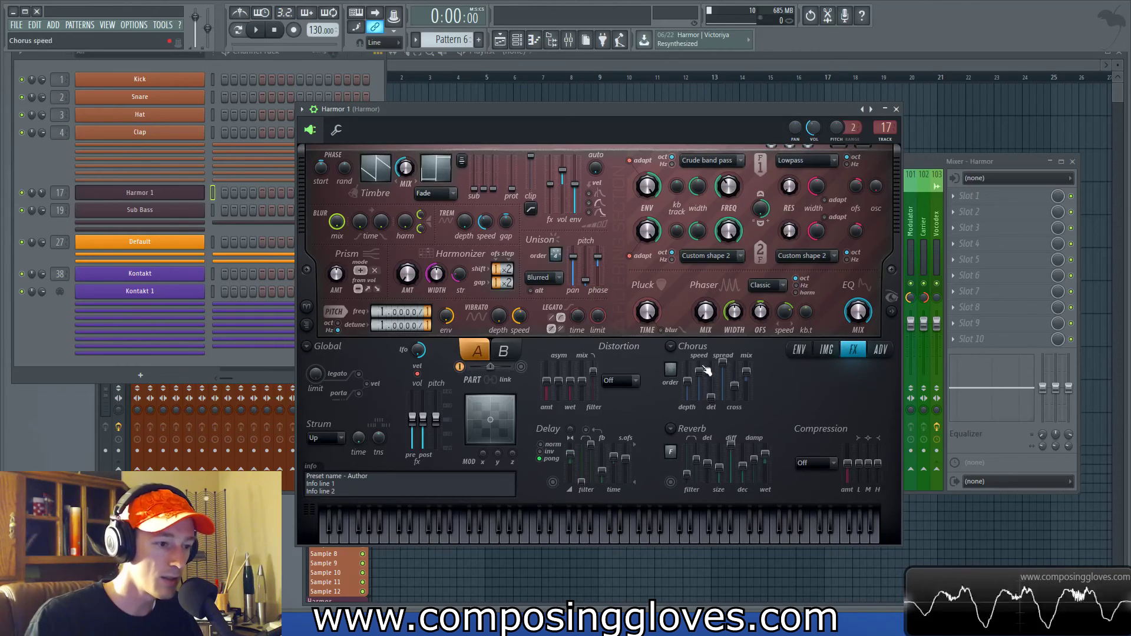
click(670, 482)
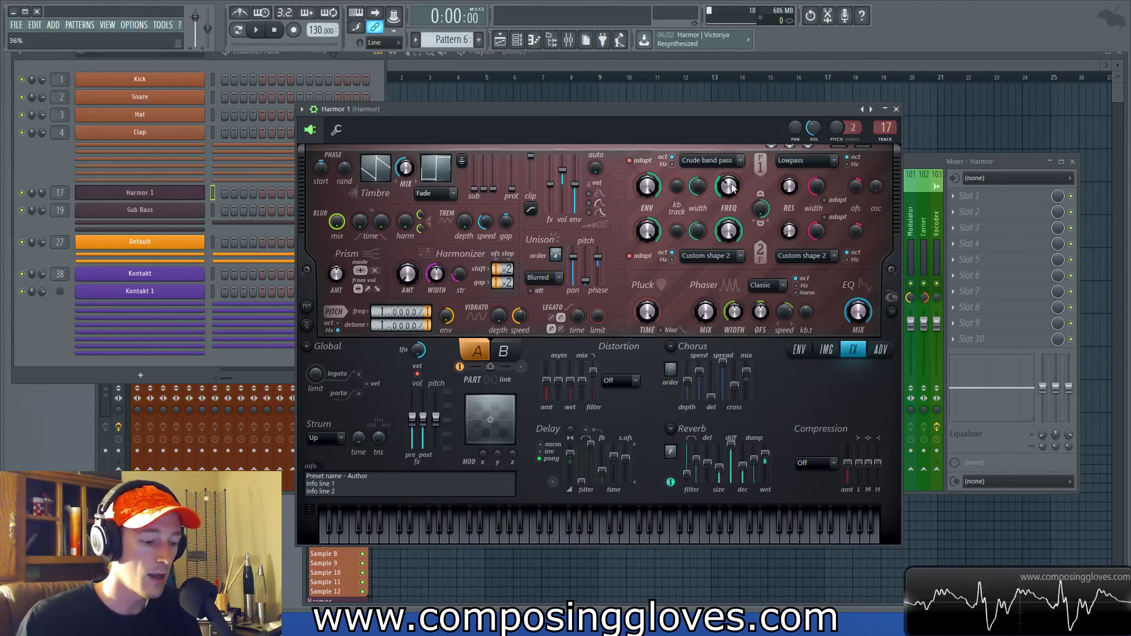
- Play a chord while tuning Filter 1's frequency up to 71%, then down to 43%
key(z)
key(c)
key(b)
drag(732, 187, 732, 147)
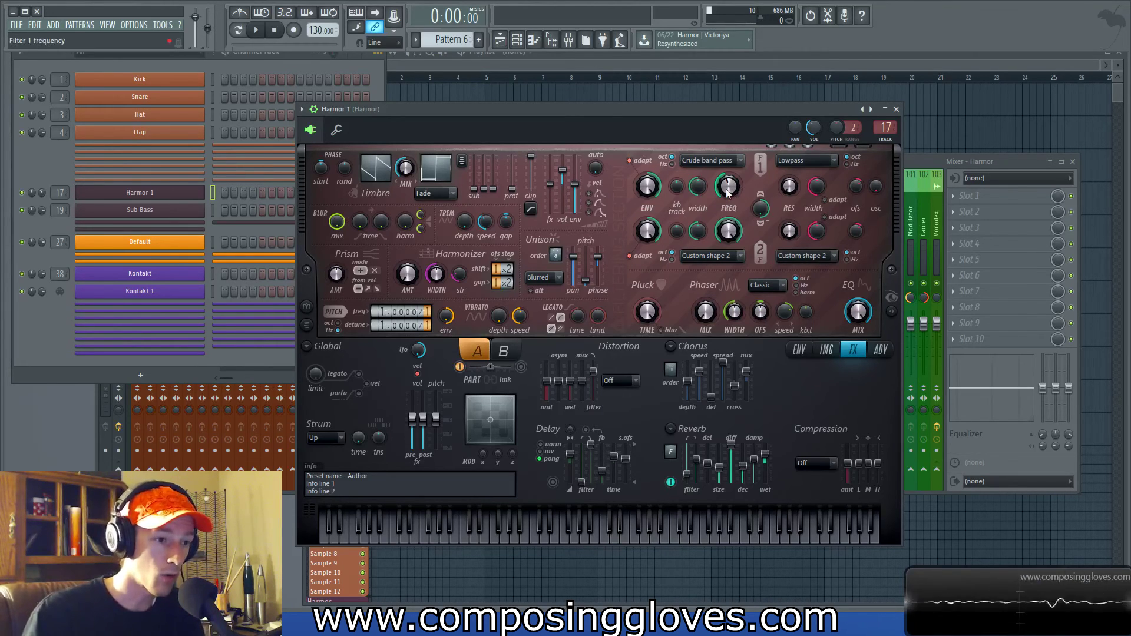
drag(728, 191, 729, 183)
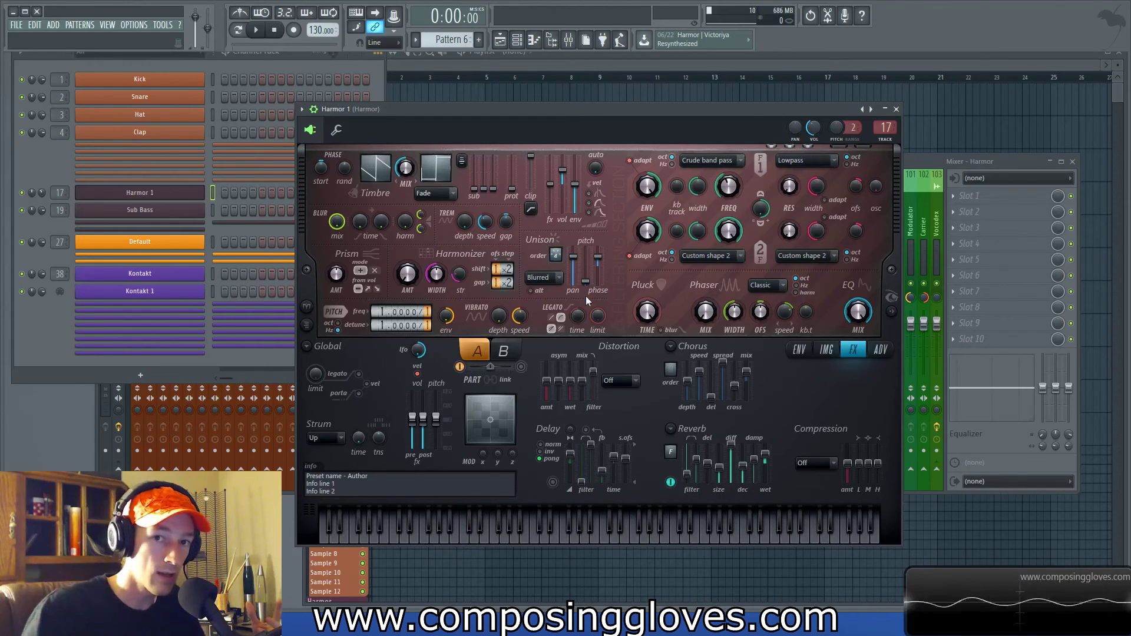
- Select the Master track in the Mixer and open its Fruity NoteBook 2 step list
click(907, 162)
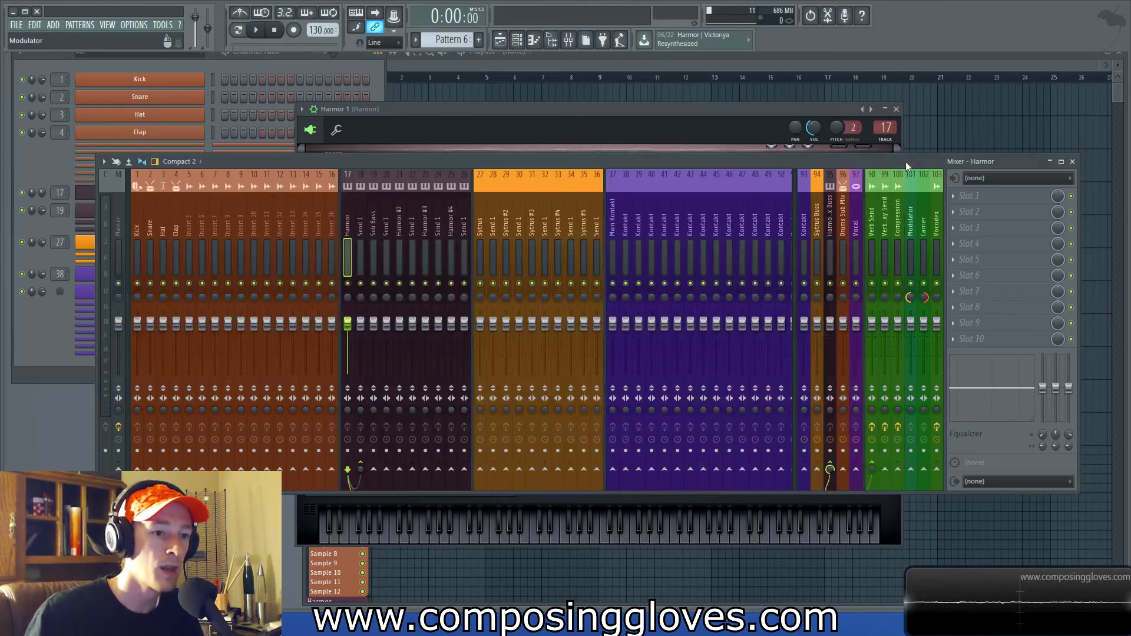
click(84, 194)
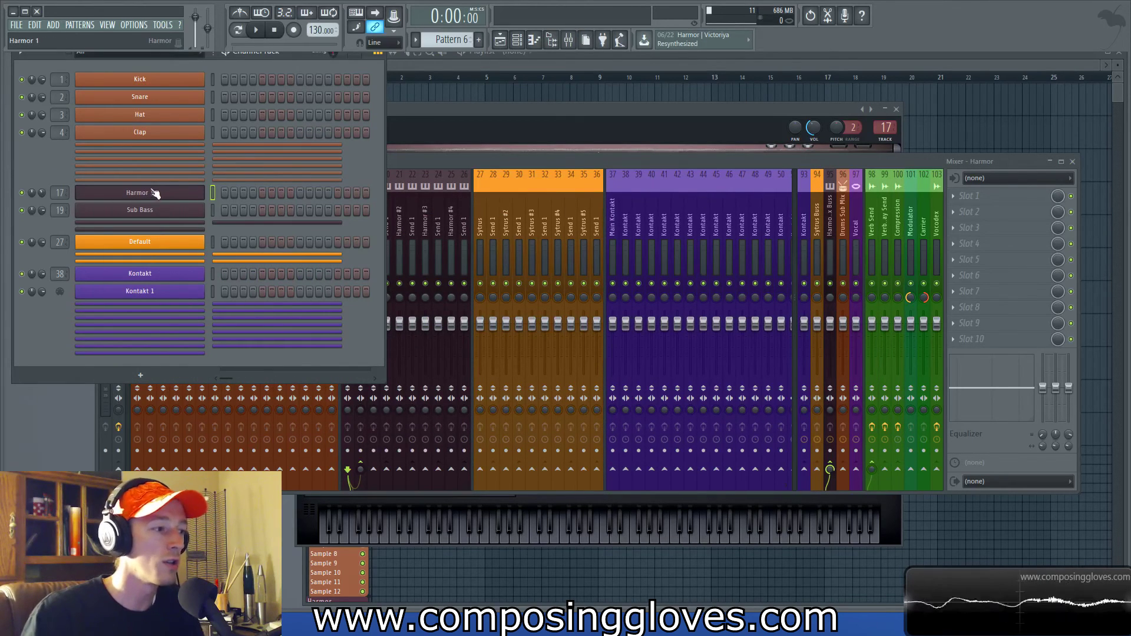
click(558, 165)
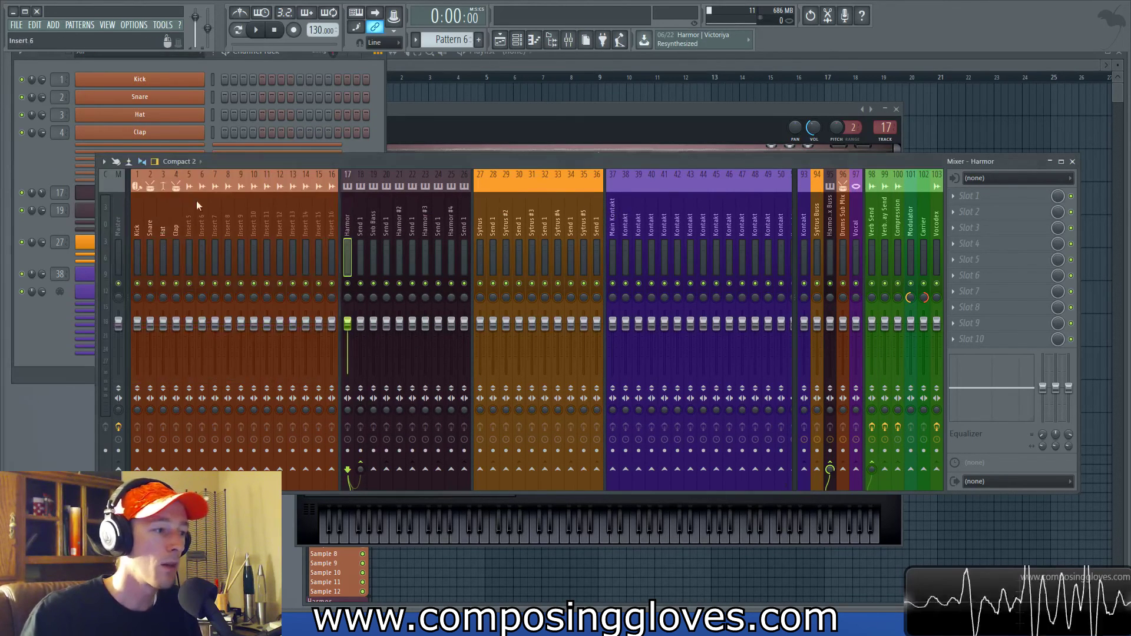
click(114, 213)
click(971, 199)
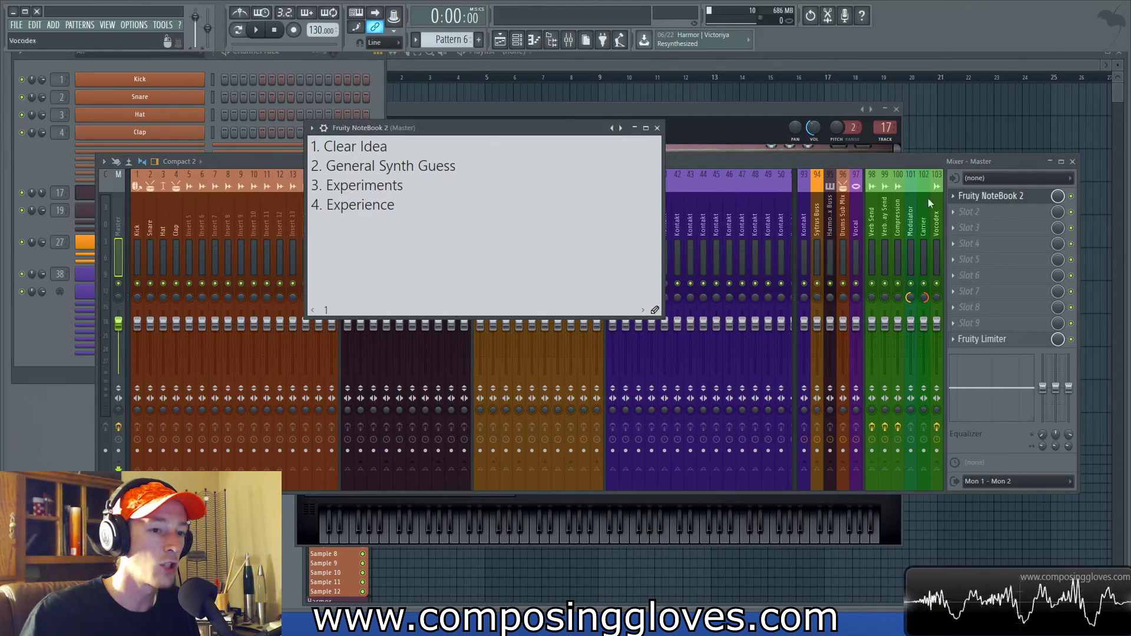
- Move the NoteBook to the left side and place the Harmor window beside it
drag(466, 130, 207, 171)
click(374, 169)
drag(454, 138, 328, 135)
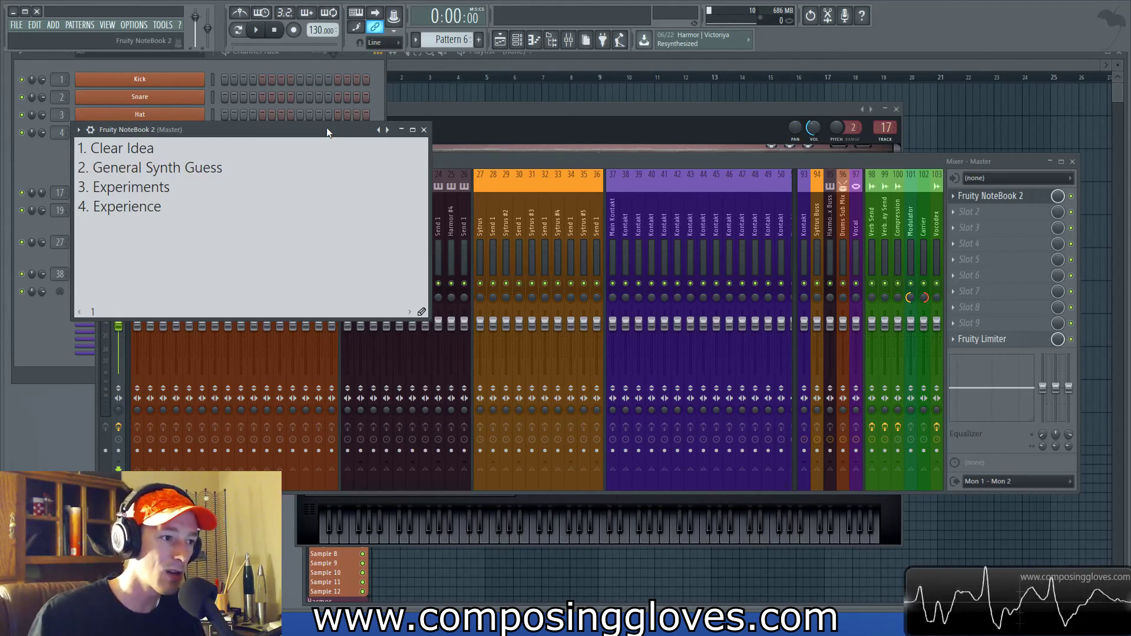
drag(560, 108, 704, 91)
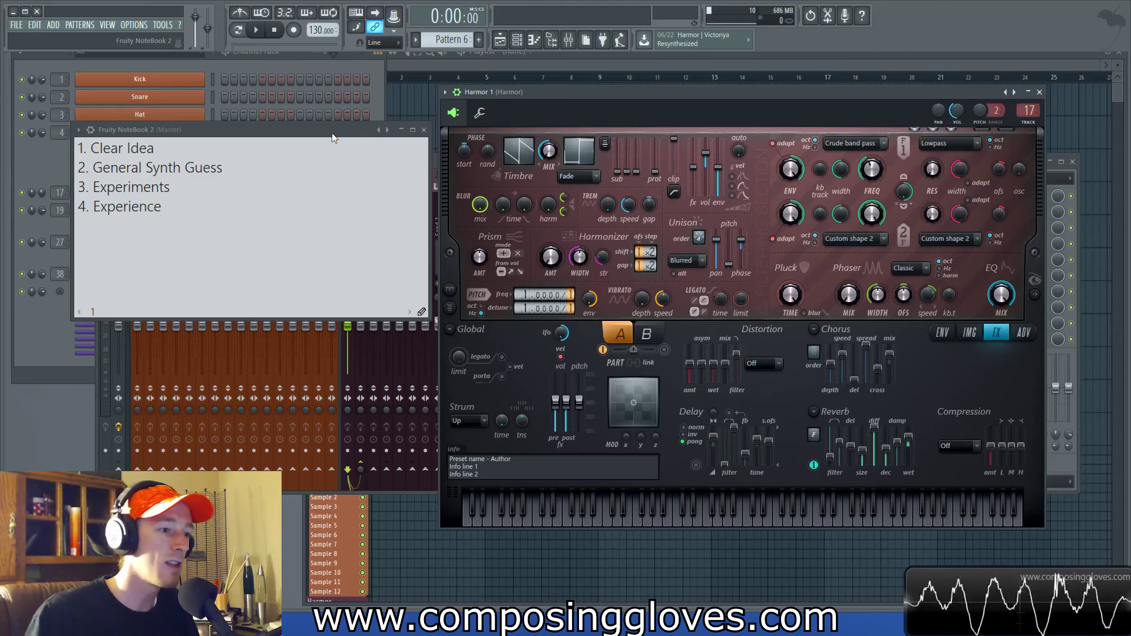
drag(173, 187, 131, 187)
click(214, 168)
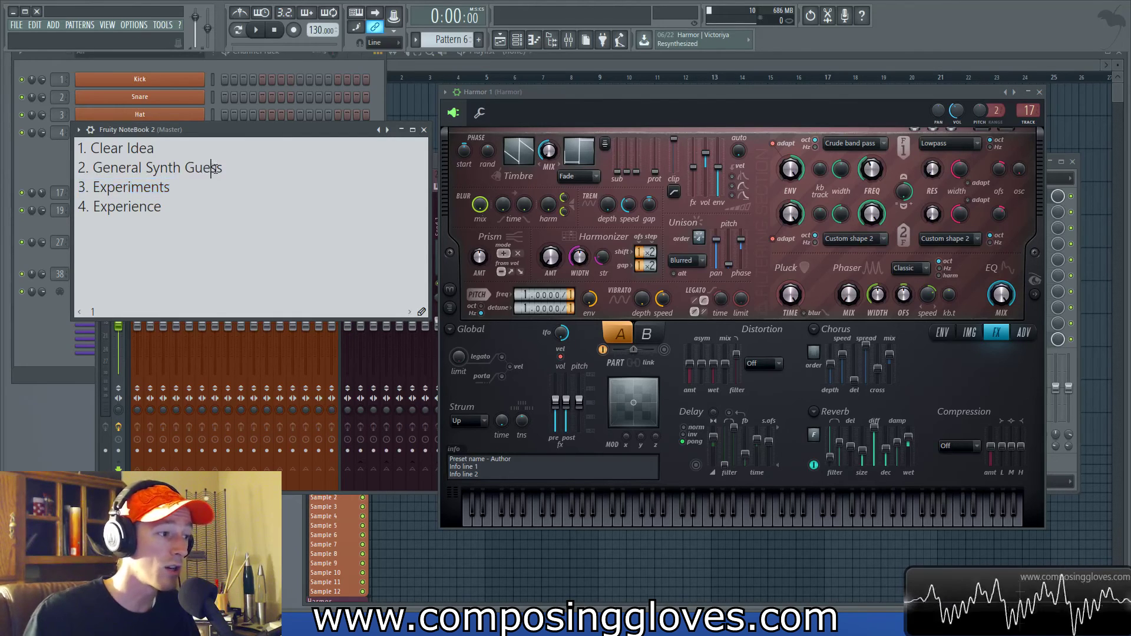
click(174, 151)
mouse_move(173, 151)
mouse_down()
mouse_move(112, 169)
mouse_move(158, 151)
mouse_up()
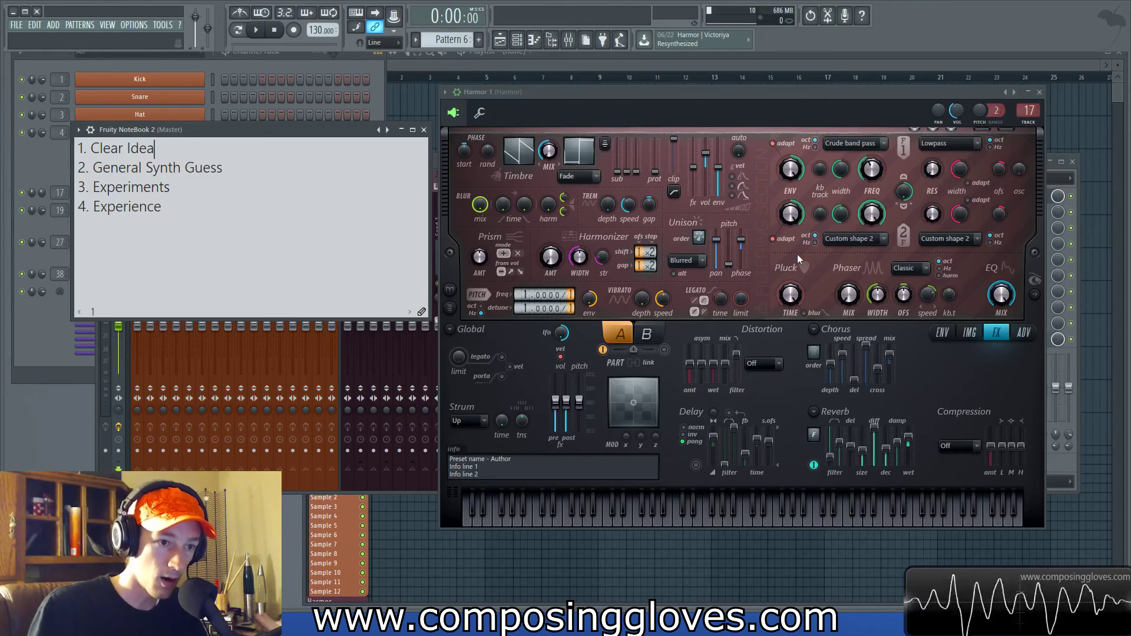
drag(232, 171, 42, 154)
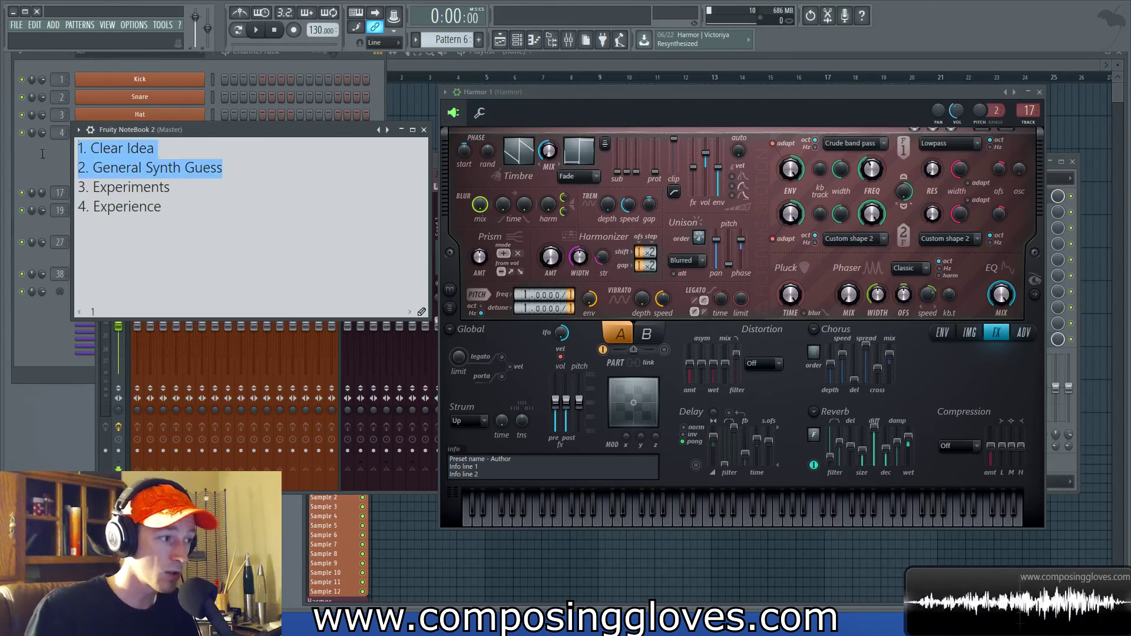
drag(166, 187, 74, 187)
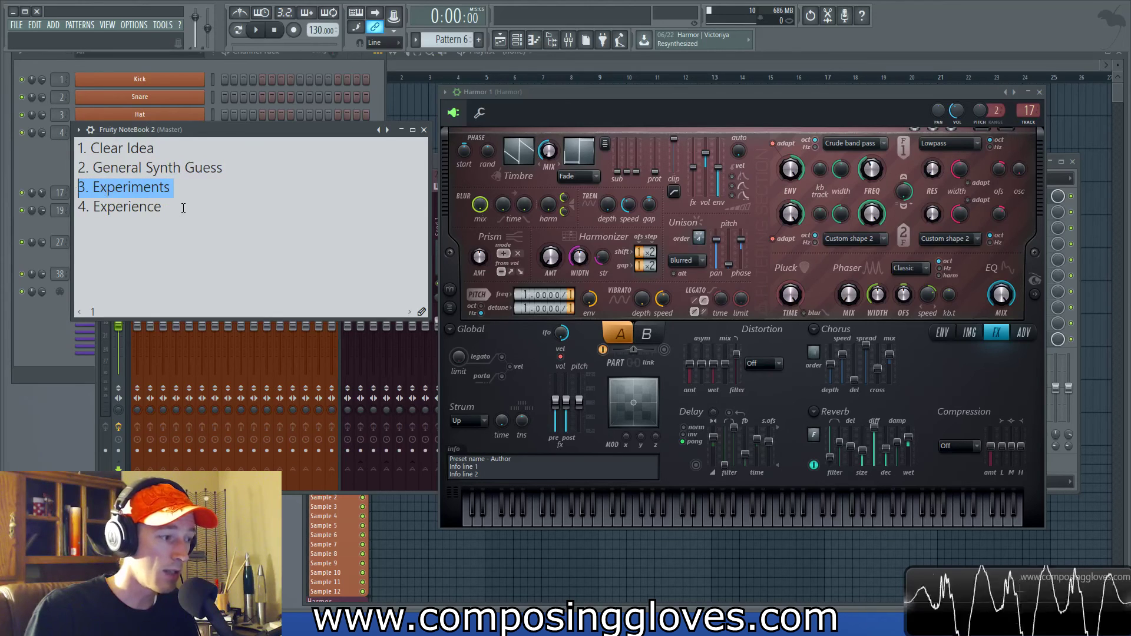